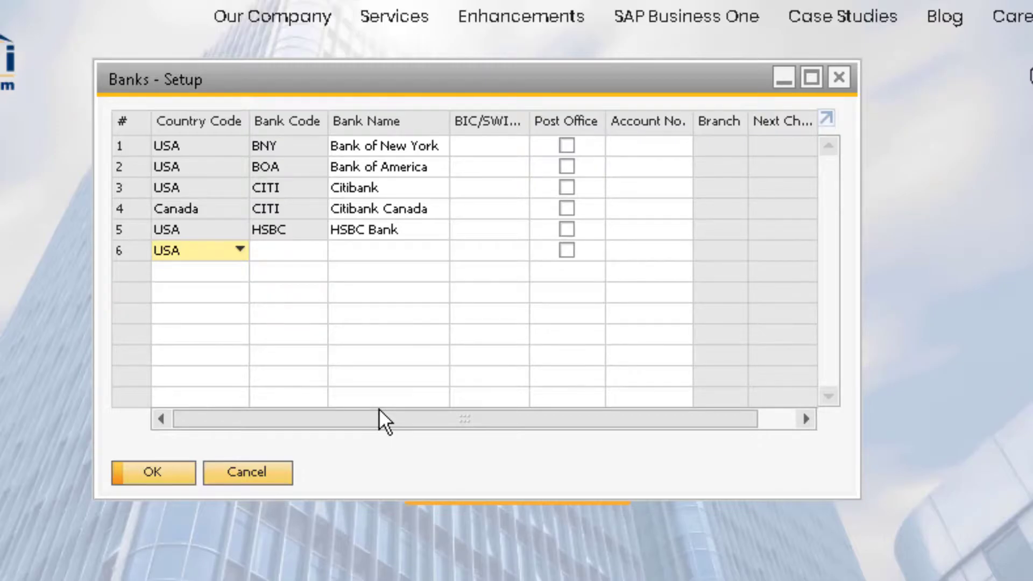
Add a USA bank with code GTB and name Green Tree Bank to the Banks setup and save it.
{"action": "left_click", "coordinate": [241, 252]}
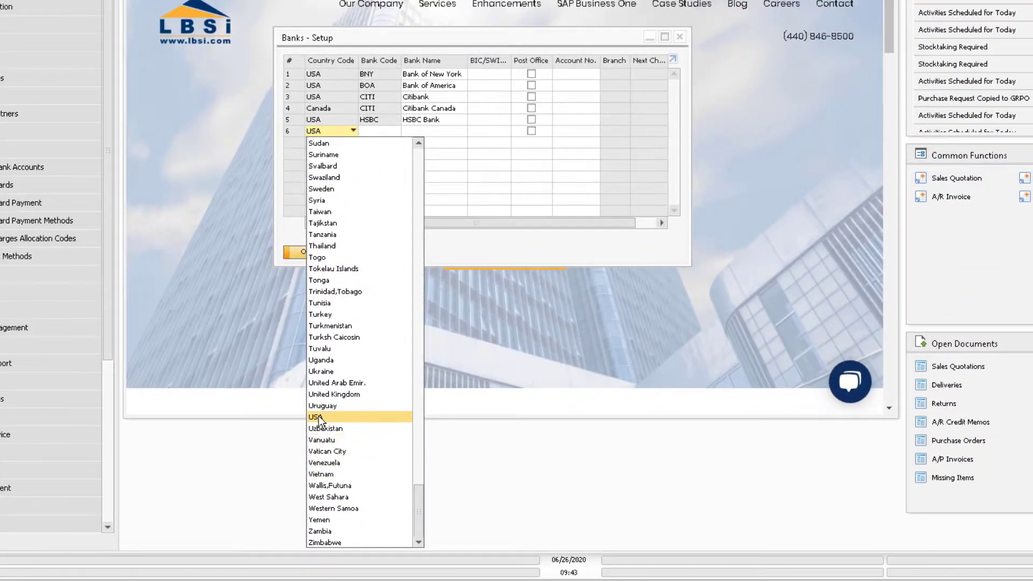
{"action": "left_click", "coordinate": [318, 417]}
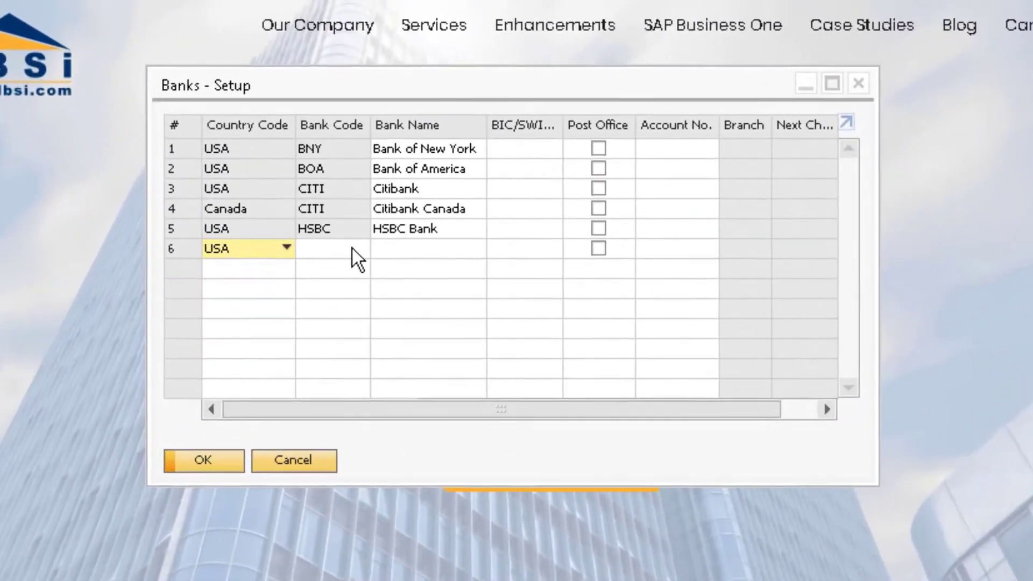
{"action": "left_click", "coordinate": [353, 248]}
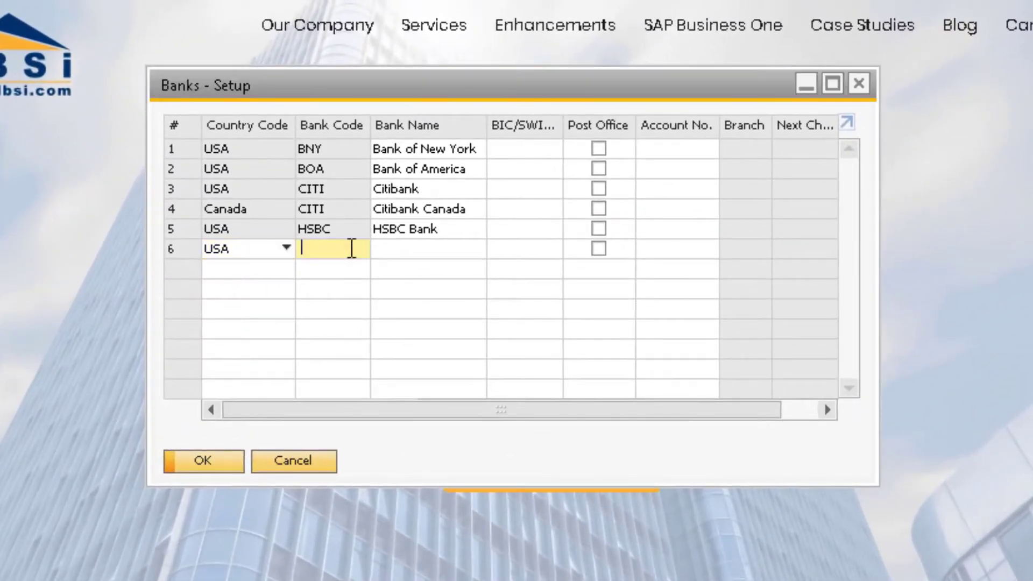
{"action": "type", "text": "GTB"}
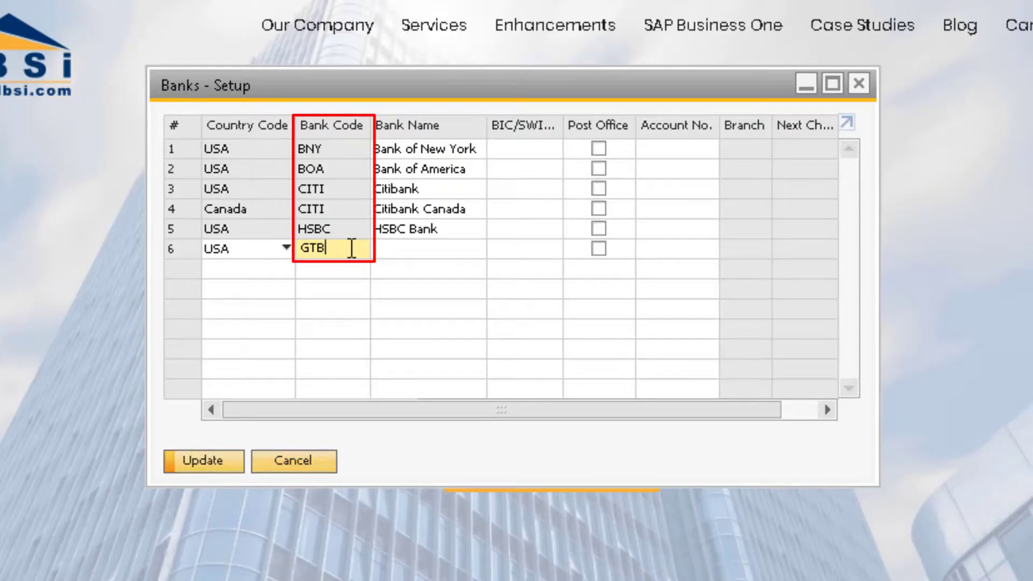
{"action": "key", "text": "Tab"}
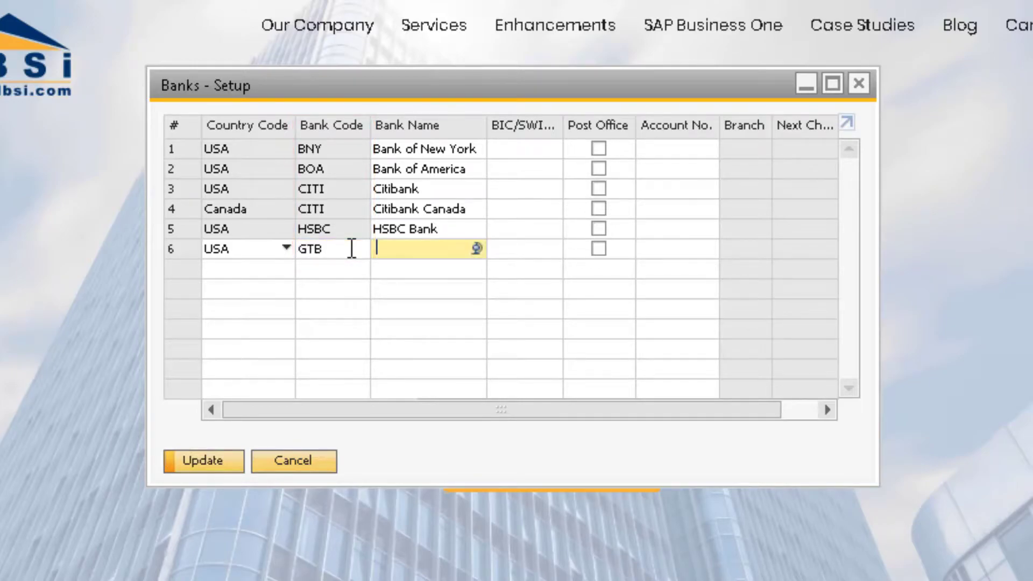
{"action": "type", "text": "Green "}
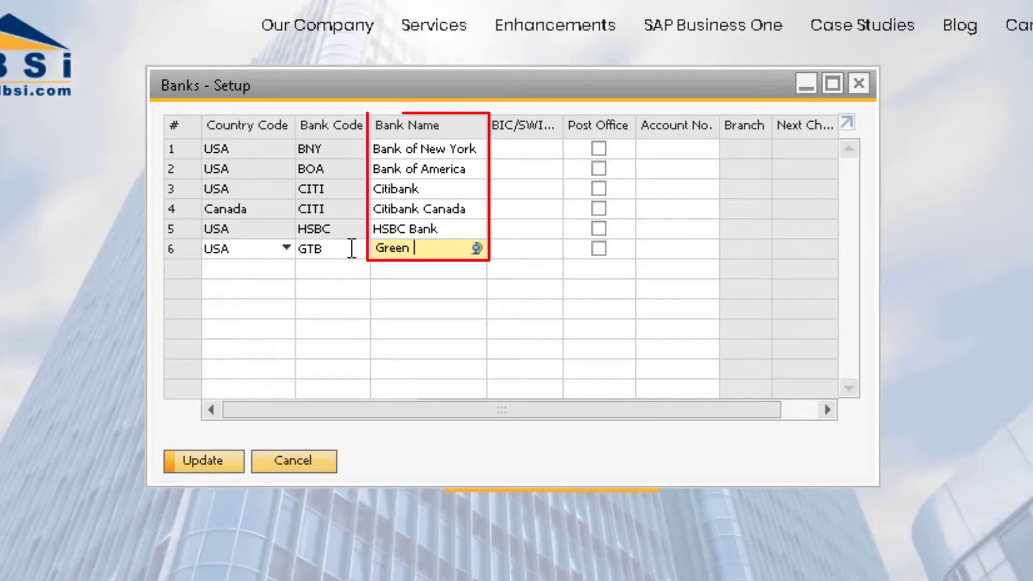
{"action": "type", "text": "Tree Bank"}
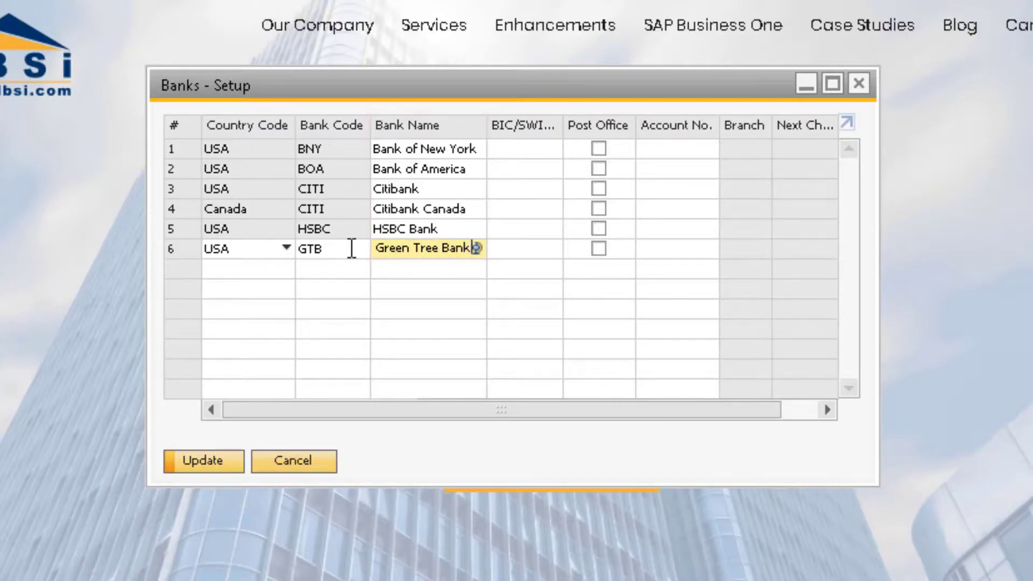
{"action": "left_click", "coordinate": [192, 458]}
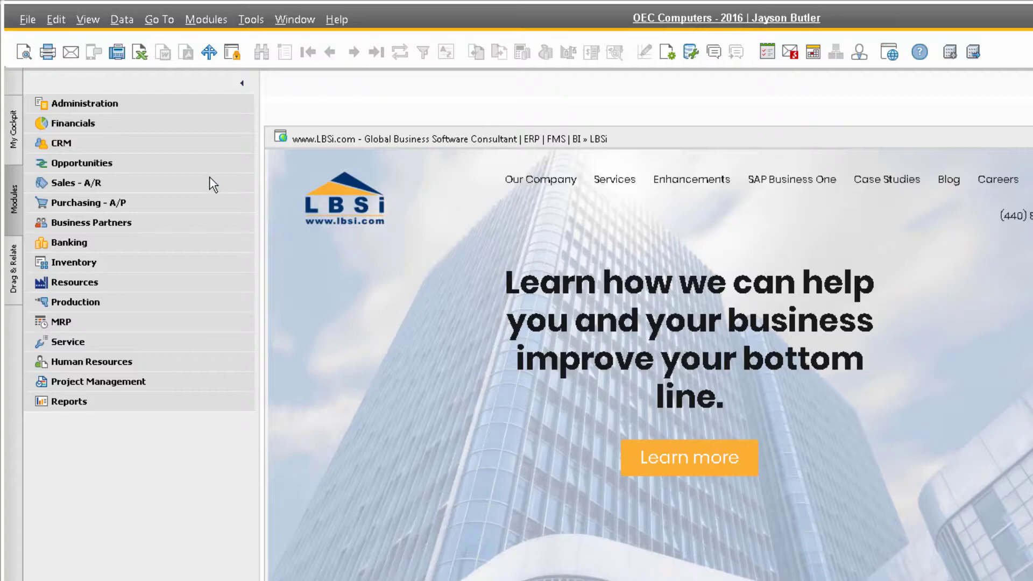
Open the House Bank Accounts setup and choose Green Tree Bank (GTB) as the bank for a new row.
{"action": "left_click", "coordinate": [120, 106]}
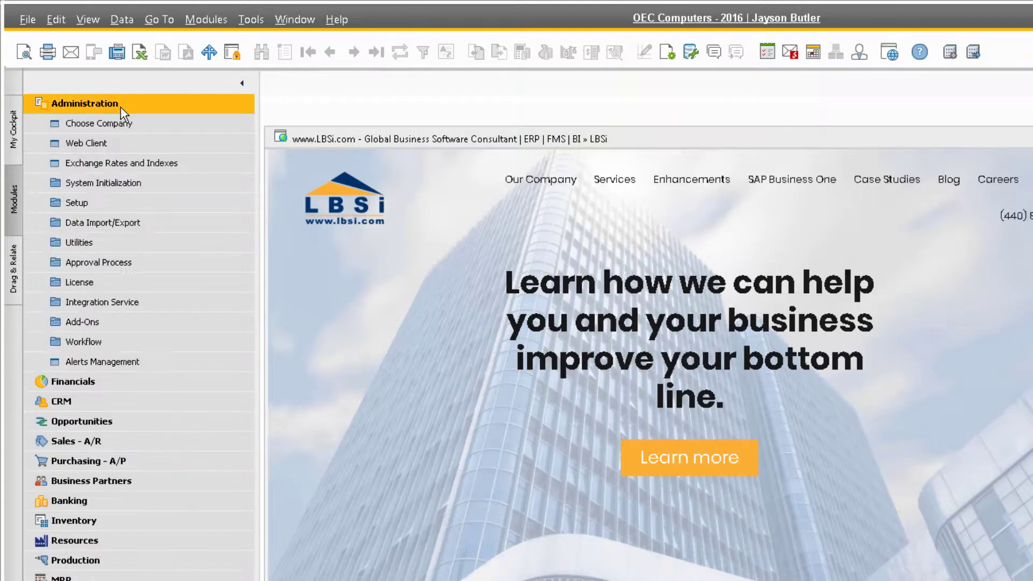
{"action": "left_click", "coordinate": [107, 203]}
{"action": "left_click", "coordinate": [130, 322]}
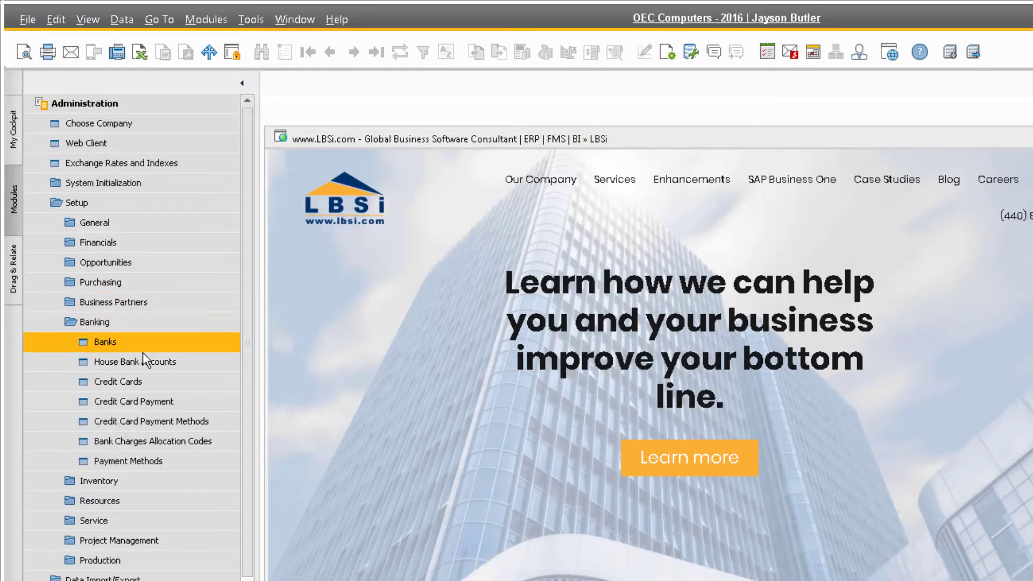
{"action": "left_click", "coordinate": [148, 366]}
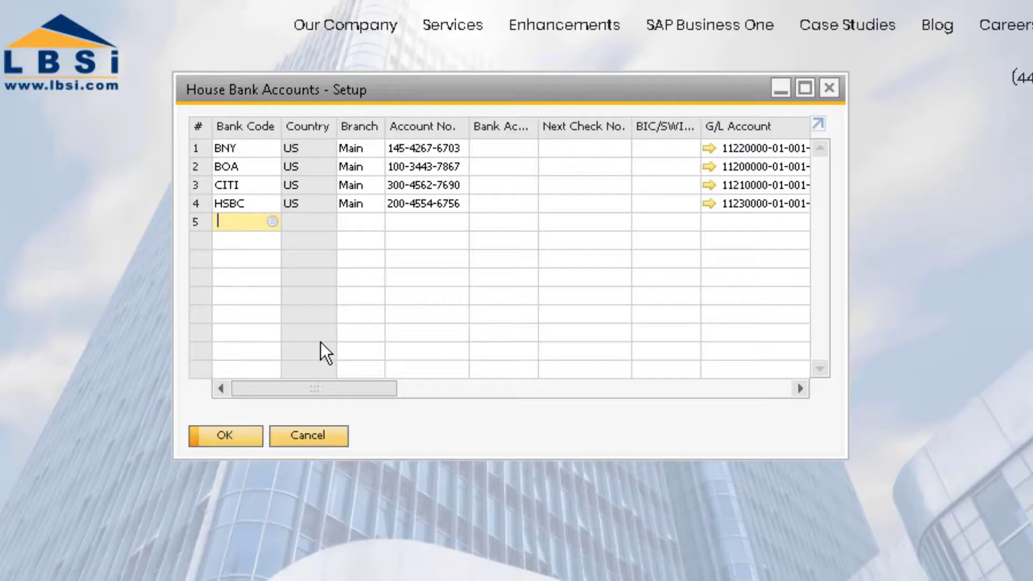
{"action": "left_click", "coordinate": [271, 222]}
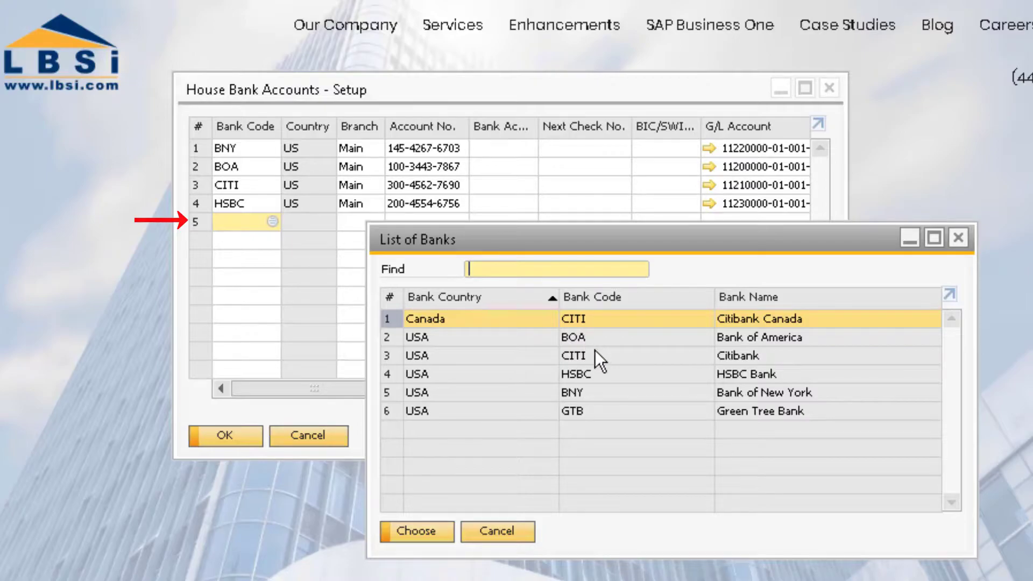
{"action": "double_click", "coordinate": [596, 411]}
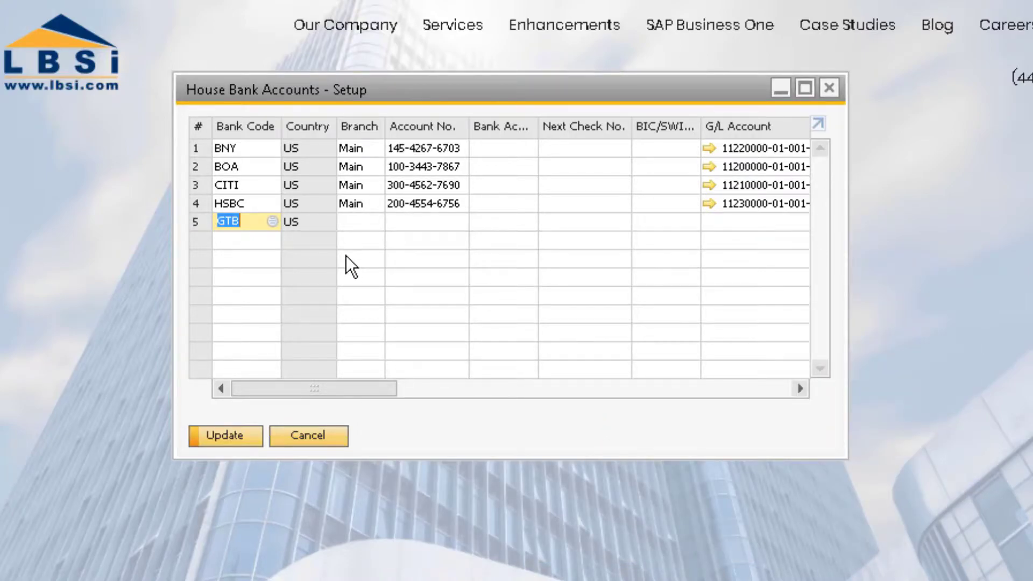
Set the GTB house bank row's branch to Main and enter its bank account number.
{"action": "left_click", "coordinate": [355, 224]}
{"action": "type", "text": "Main"}
{"action": "key", "text": "Tab"}
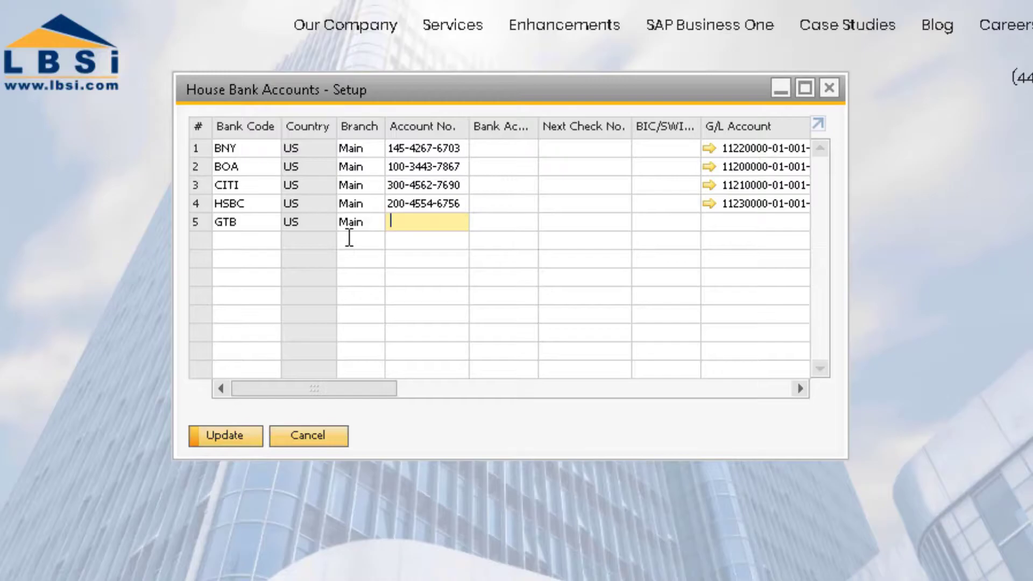
{"action": "type", "text": "400-"}
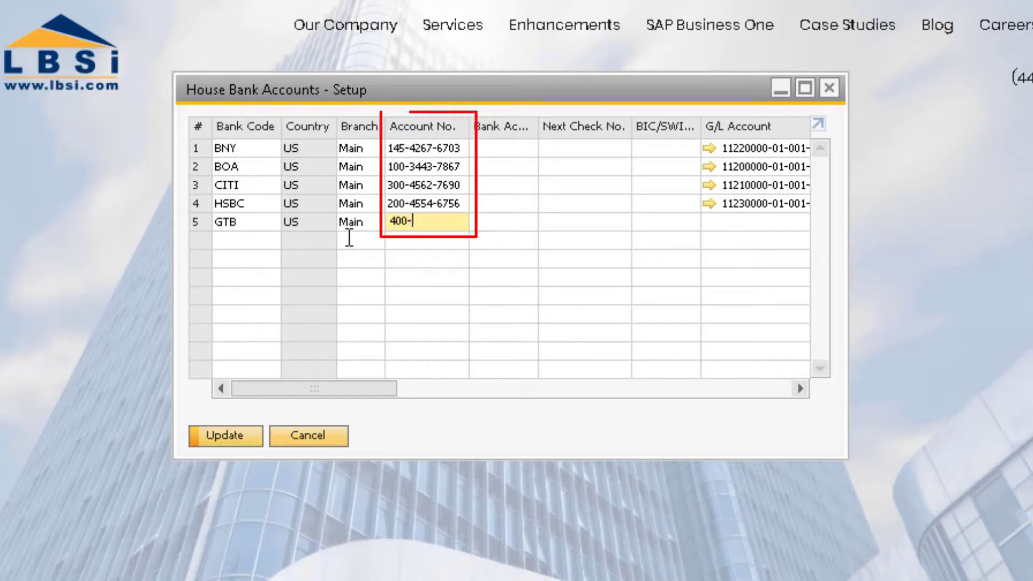
{"action": "type", "text": "7878-"}
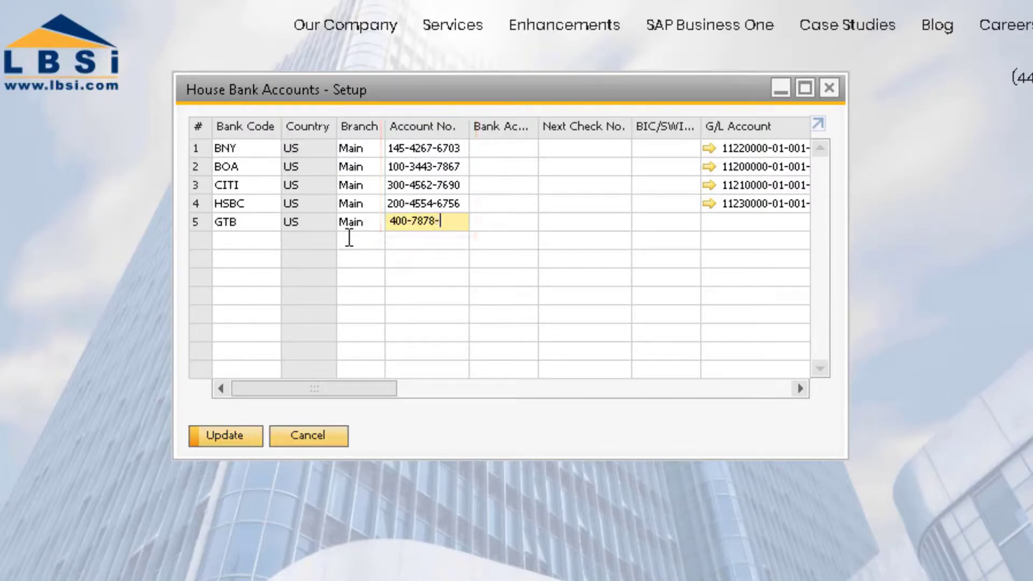
{"action": "type", "text": "3434"}
Assign the Cash at Bank - Checking G/L account to the GTB house bank row and save the setup.
{"action": "left_click", "coordinate": [718, 230]}
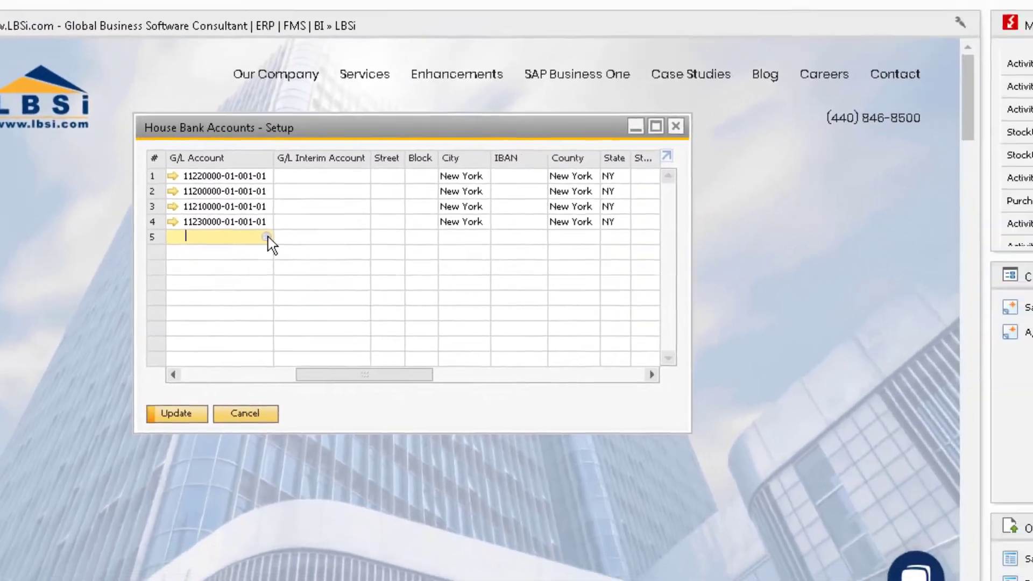
{"action": "left_click", "coordinate": [330, 221]}
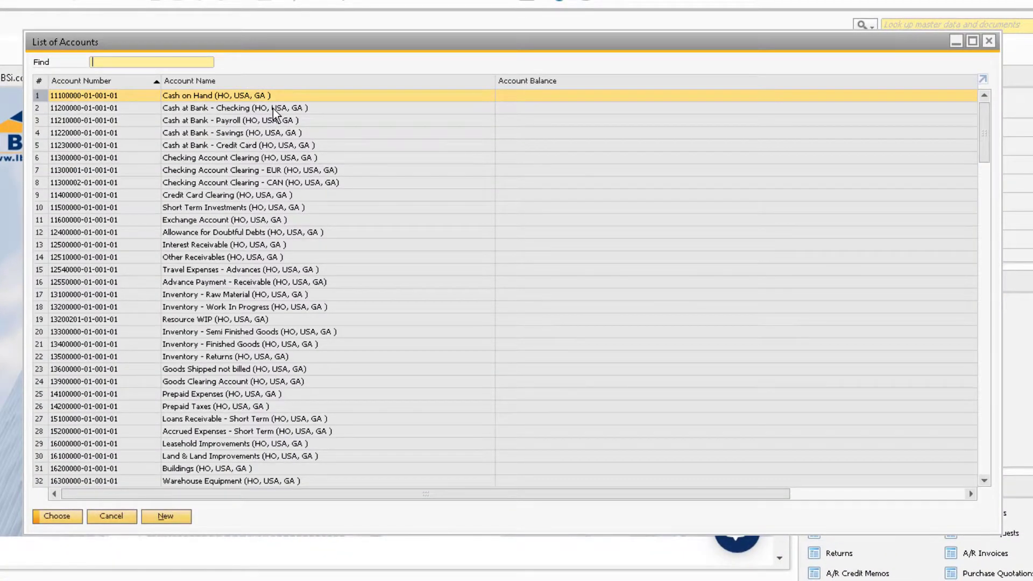
{"action": "double_click", "coordinate": [273, 108]}
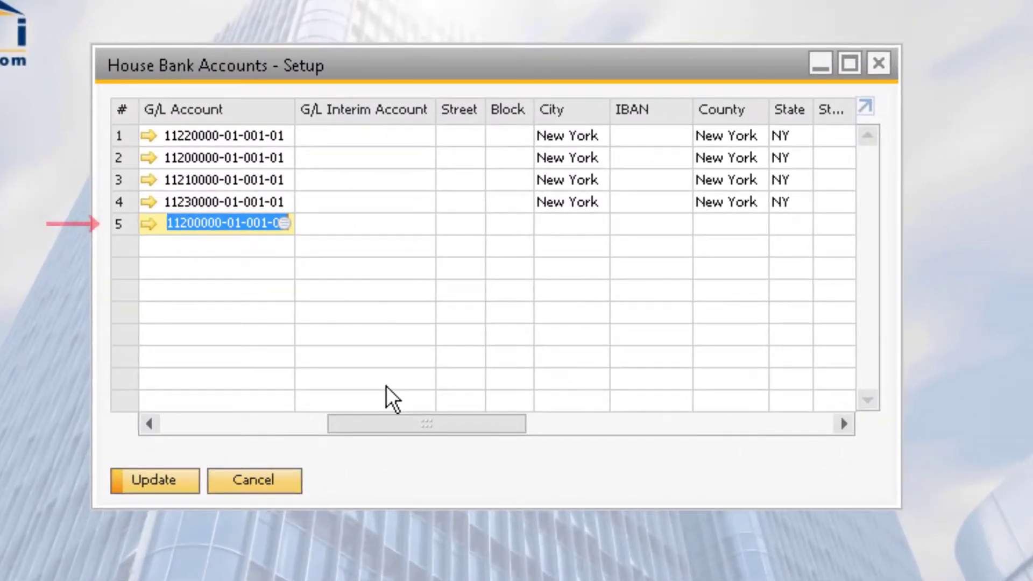
{"action": "left_click", "coordinate": [170, 480]}
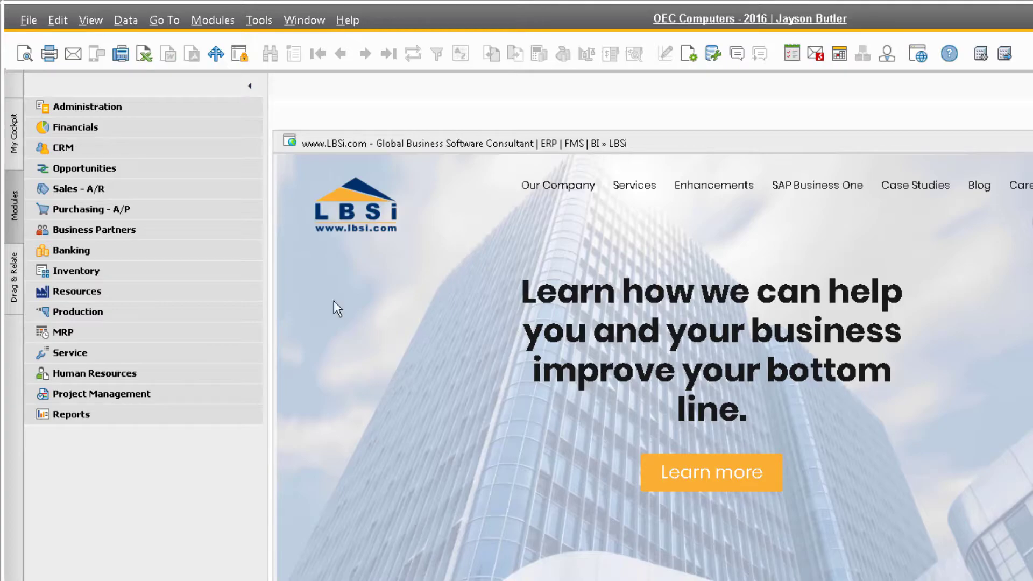
In Company Details, set the default house bank to Green Tree Bank with its account number and save the change.
{"action": "left_click", "coordinate": [147, 113]}
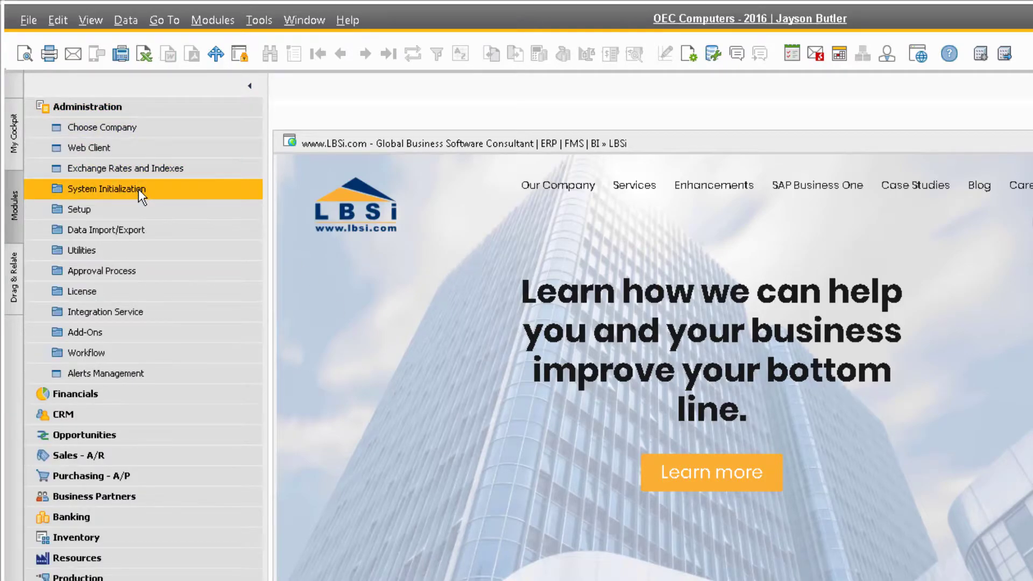
{"action": "left_click", "coordinate": [141, 190]}
{"action": "left_click", "coordinate": [142, 207]}
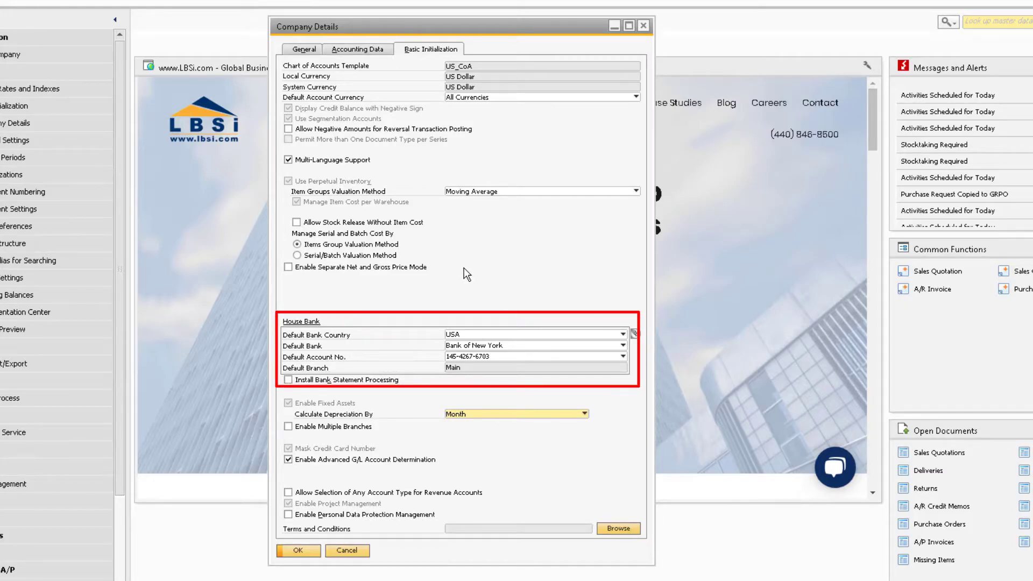
{"action": "left_click", "coordinate": [599, 346]}
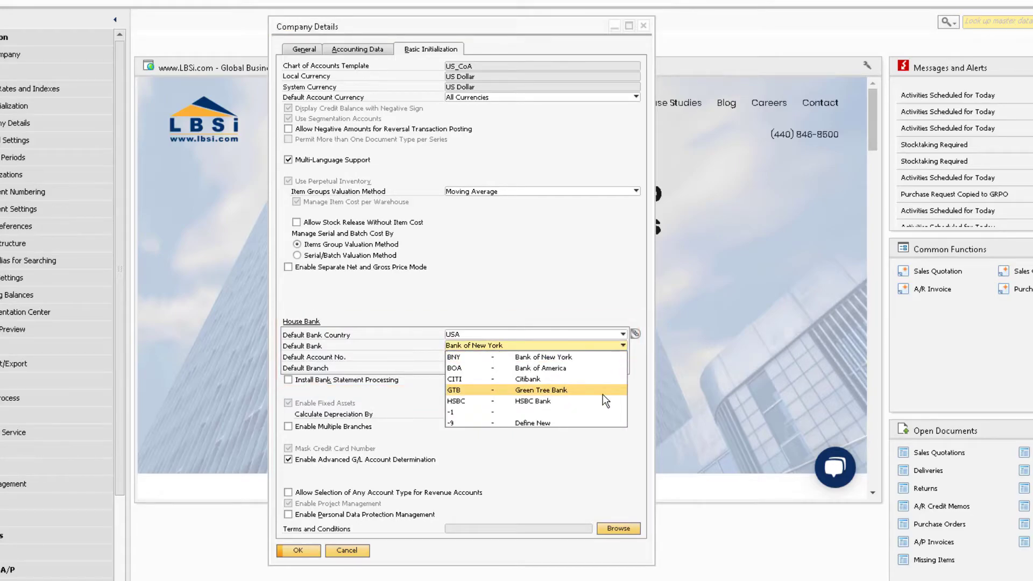
{"action": "left_click", "coordinate": [603, 394]}
{"action": "left_click", "coordinate": [611, 356]}
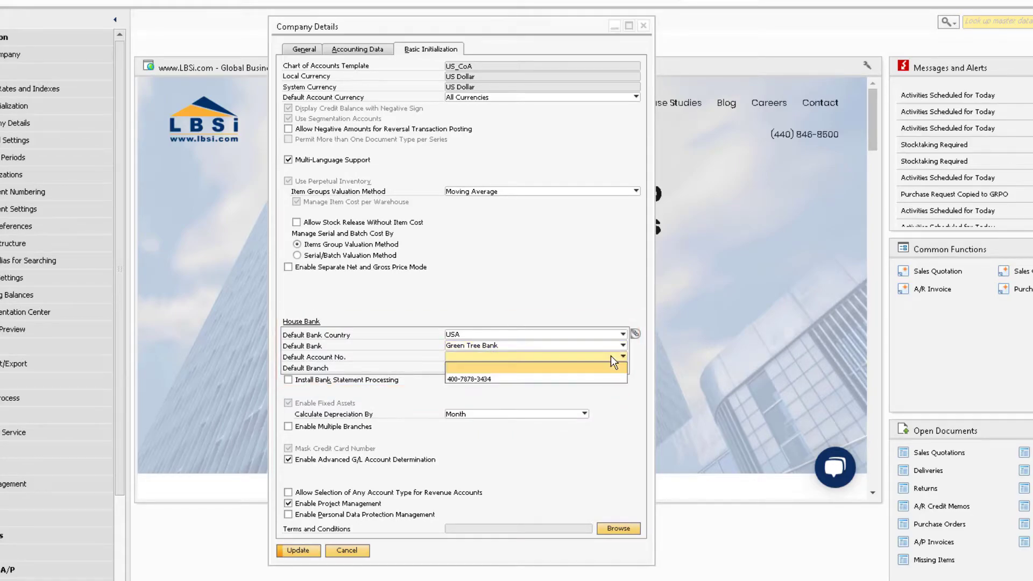
{"action": "left_click", "coordinate": [599, 378]}
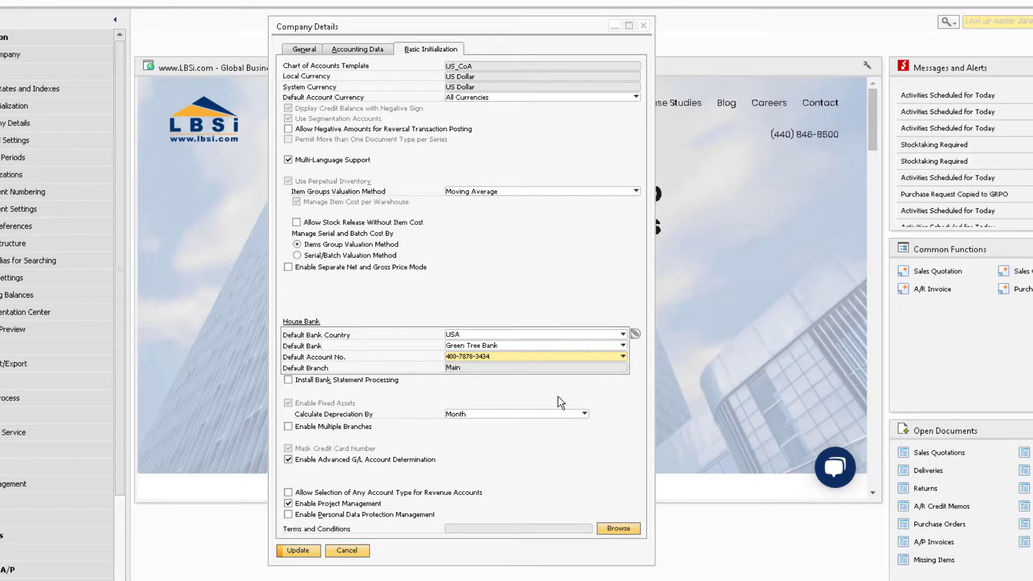
{"action": "left_click", "coordinate": [297, 550]}
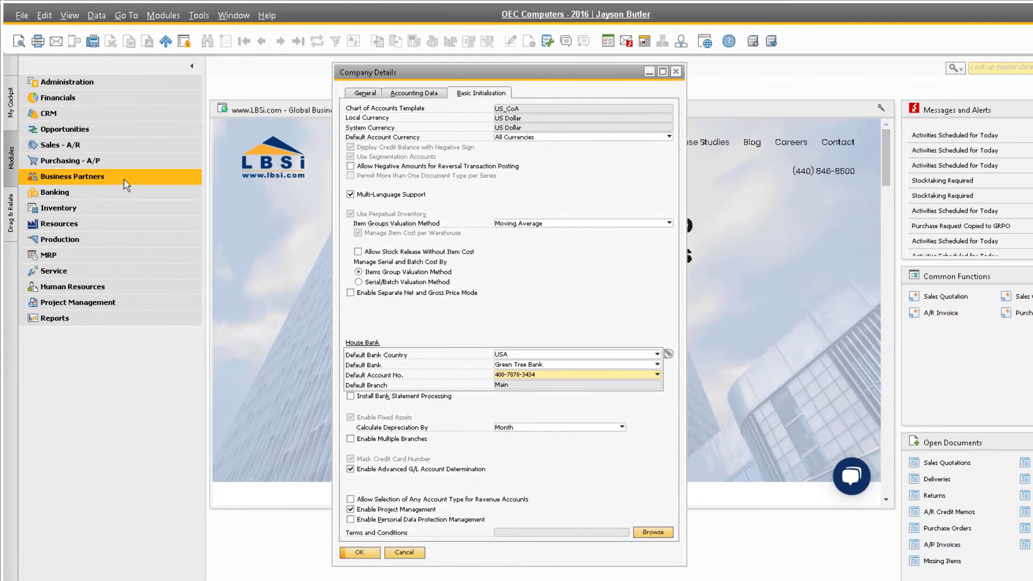
Open Business Partner Master Data and view its payment terms and payment run settings.
{"action": "left_click", "coordinate": [46, 146]}
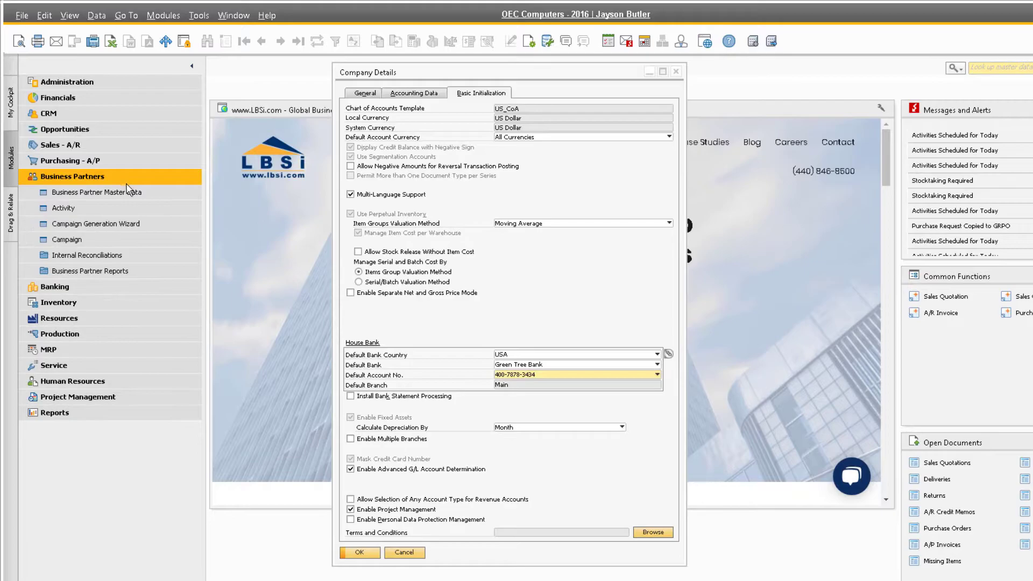
{"action": "left_click", "coordinate": [133, 193]}
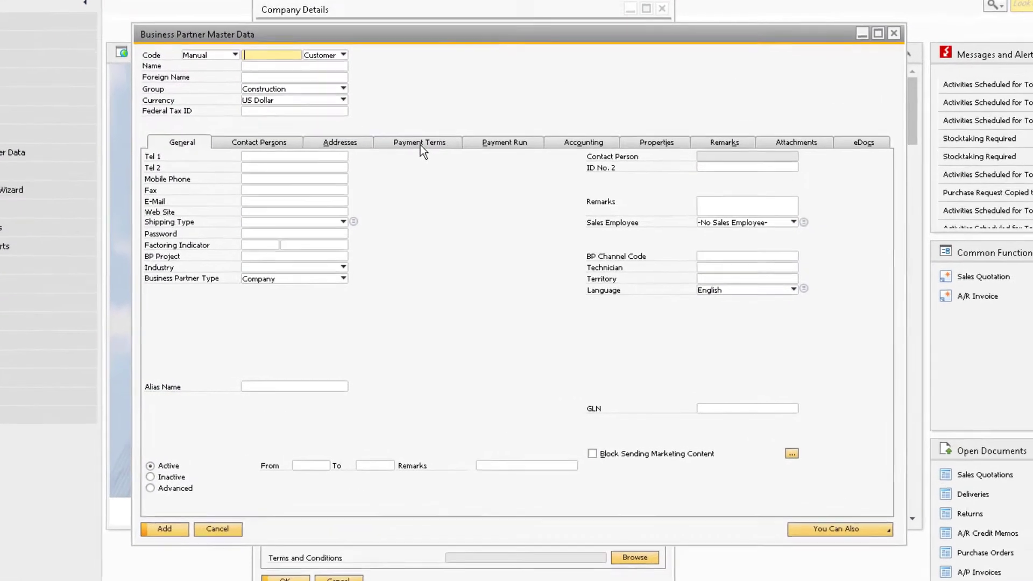
{"action": "left_click", "coordinate": [465, 181]}
{"action": "left_click", "coordinate": [537, 181]}
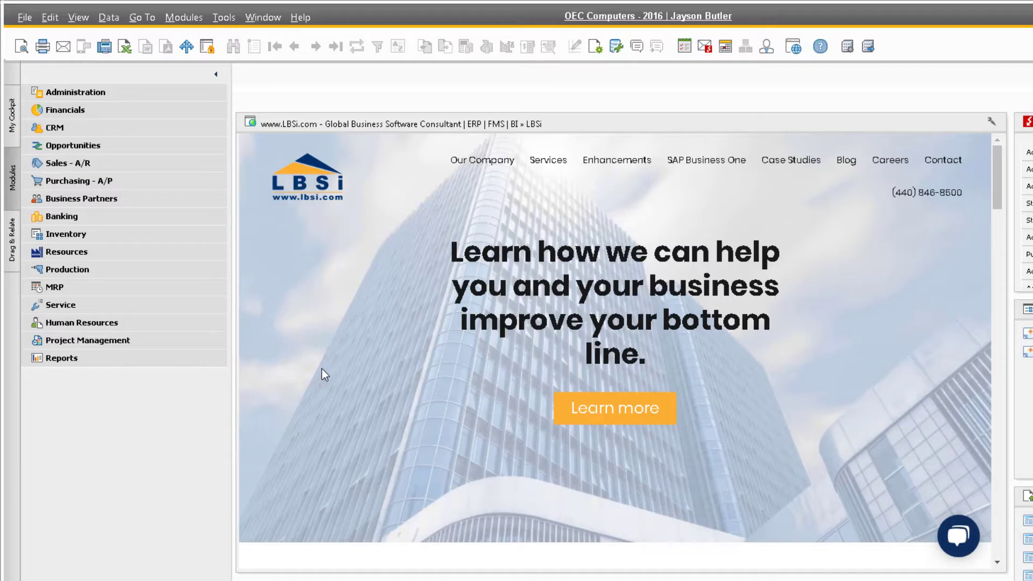
In the Payment Methods setup, set the house bank country to USA, the bank to Green Tree Bank, and select its account.
{"action": "left_click", "coordinate": [116, 90]}
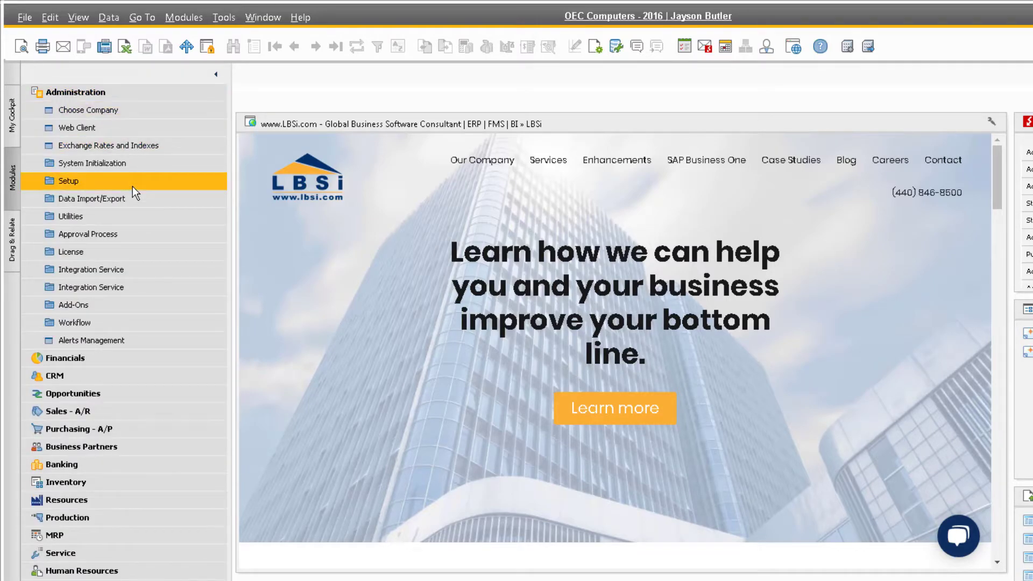
{"action": "left_click", "coordinate": [132, 185]}
{"action": "left_click", "coordinate": [140, 286]}
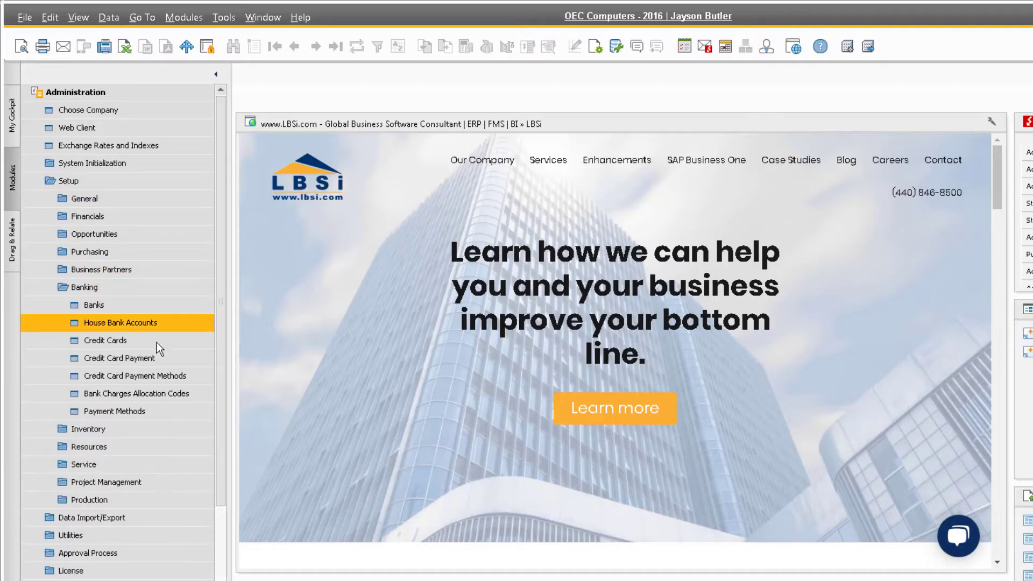
{"action": "left_click", "coordinate": [161, 409]}
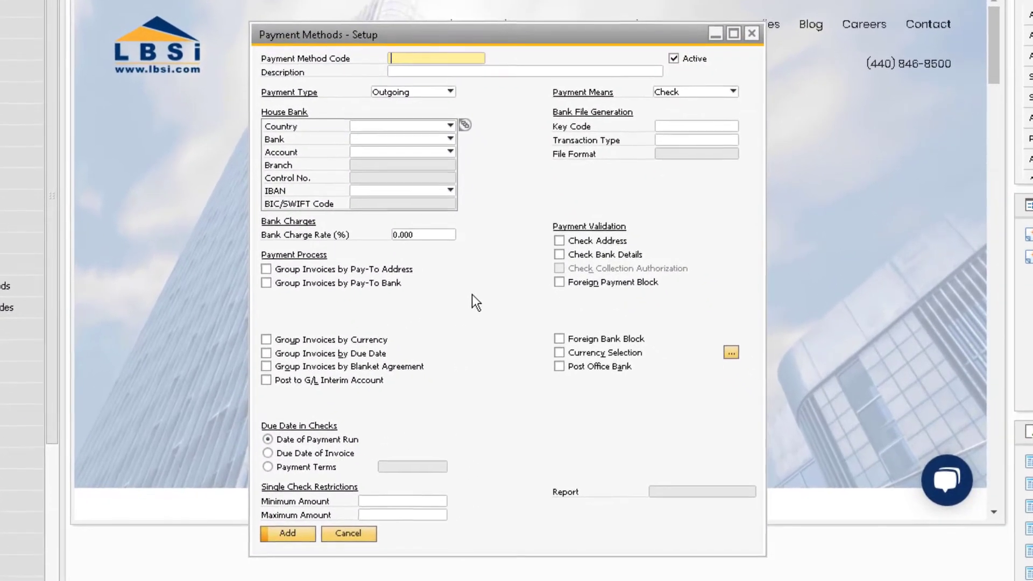
{"action": "left_click", "coordinate": [428, 127]}
{"action": "left_click", "coordinate": [433, 151]}
{"action": "left_click", "coordinate": [438, 140]}
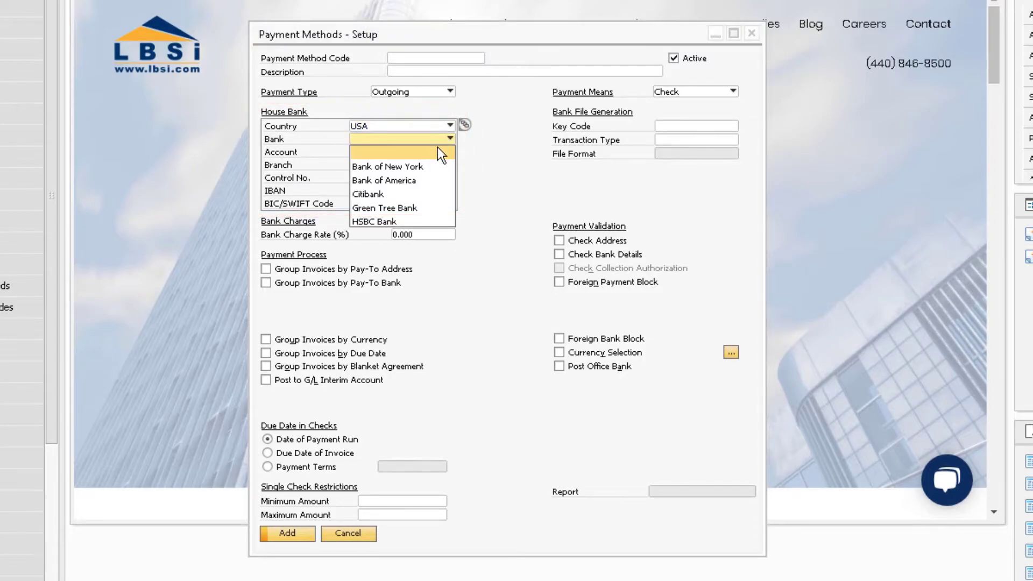
{"action": "left_click", "coordinate": [428, 204]}
{"action": "left_click", "coordinate": [439, 152]}
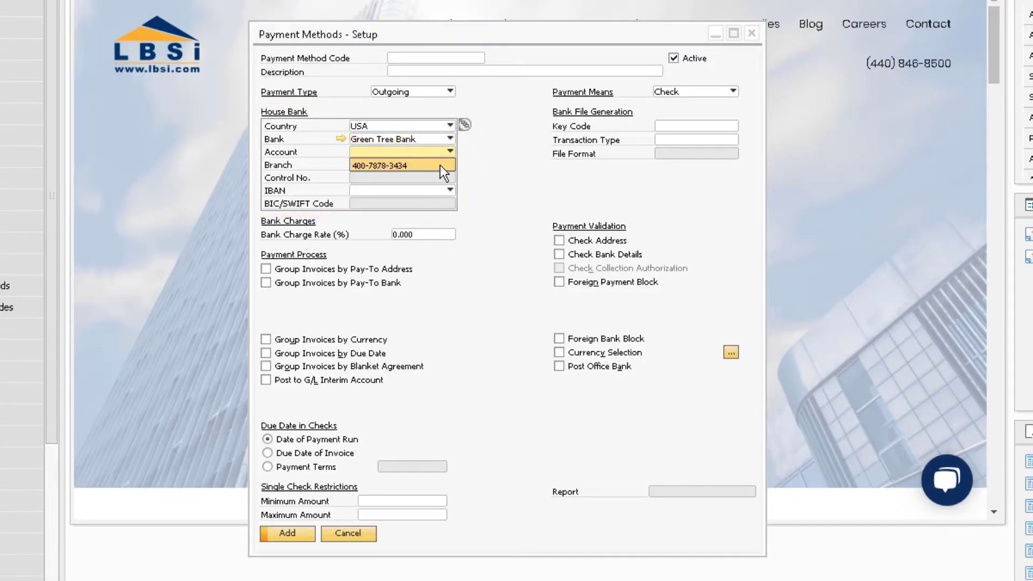
{"action": "left_click", "coordinate": [446, 166]}
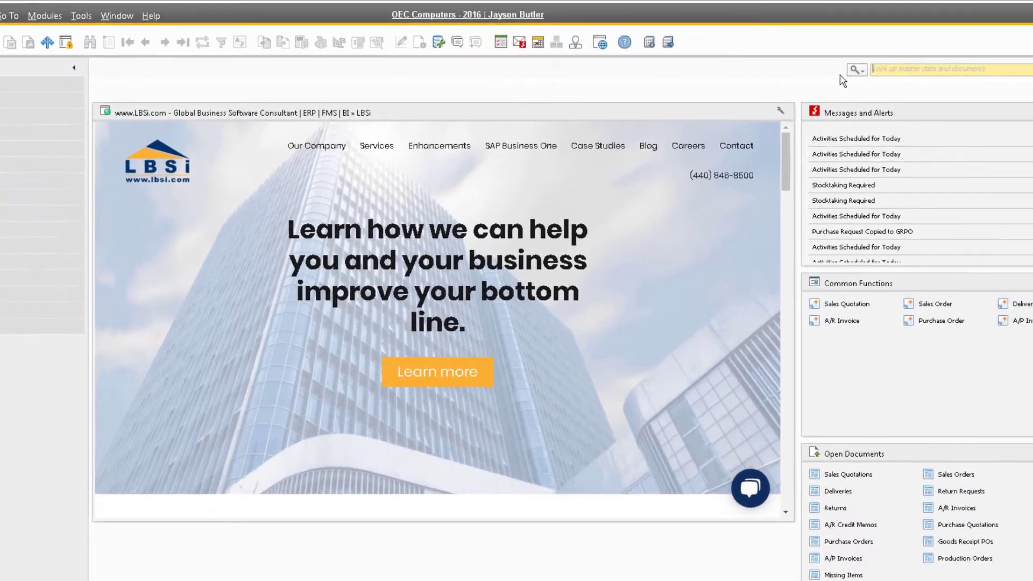
Look up "house" across the system and open the House Bank Accounts setup.
{"action": "left_click", "coordinate": [926, 65]}
{"action": "left_click", "coordinate": [775, 105]}
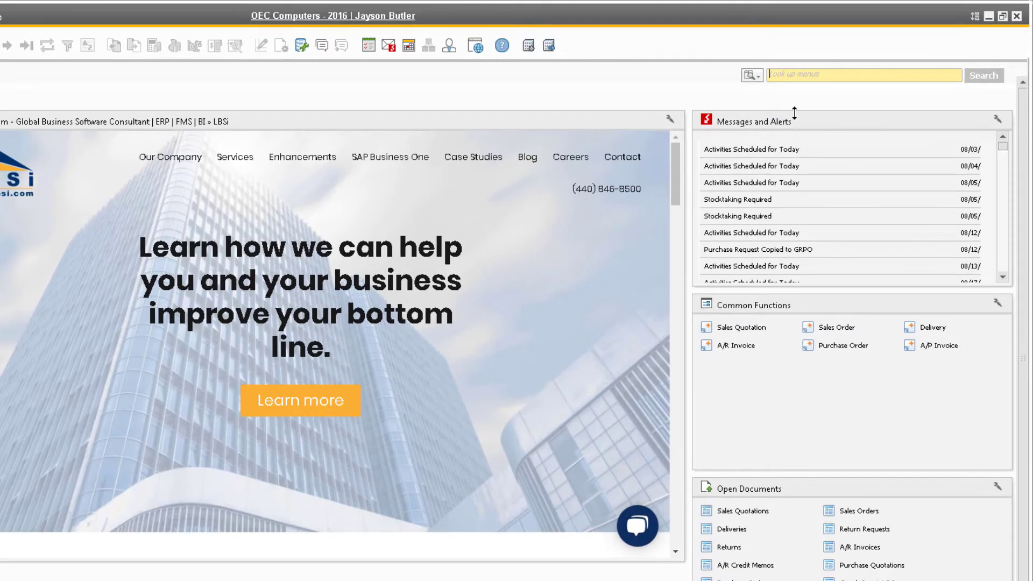
{"action": "type", "text": "house"}
{"action": "key", "text": "Escape"}
{"action": "key", "text": "Return"}
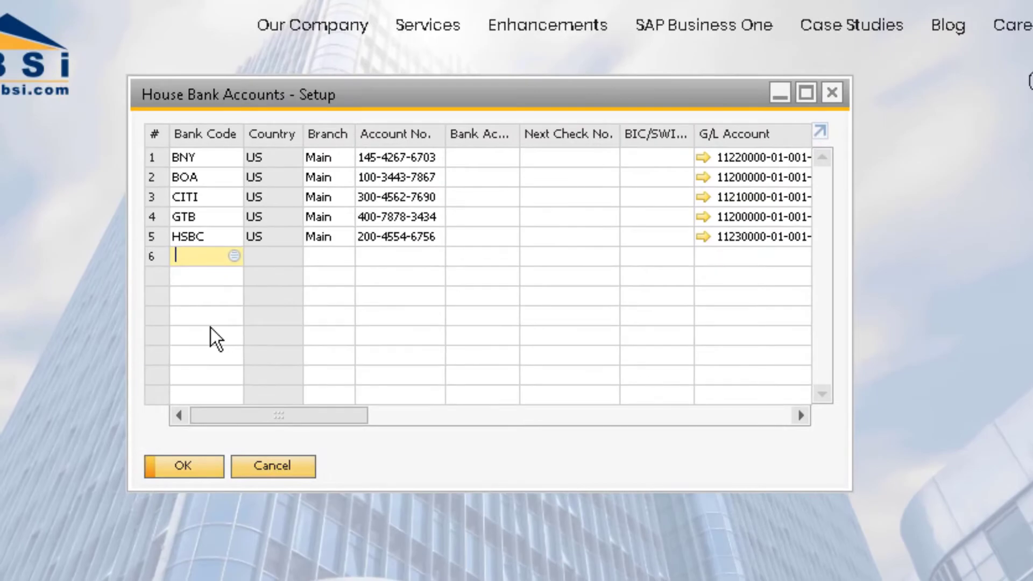
Examine the Lock Checks Printing column in the House Bank Accounts setup and its visible and active options in the form settings.
{"action": "left_click_drag", "start_coordinate": [241, 413], "coordinate": [750, 381]}
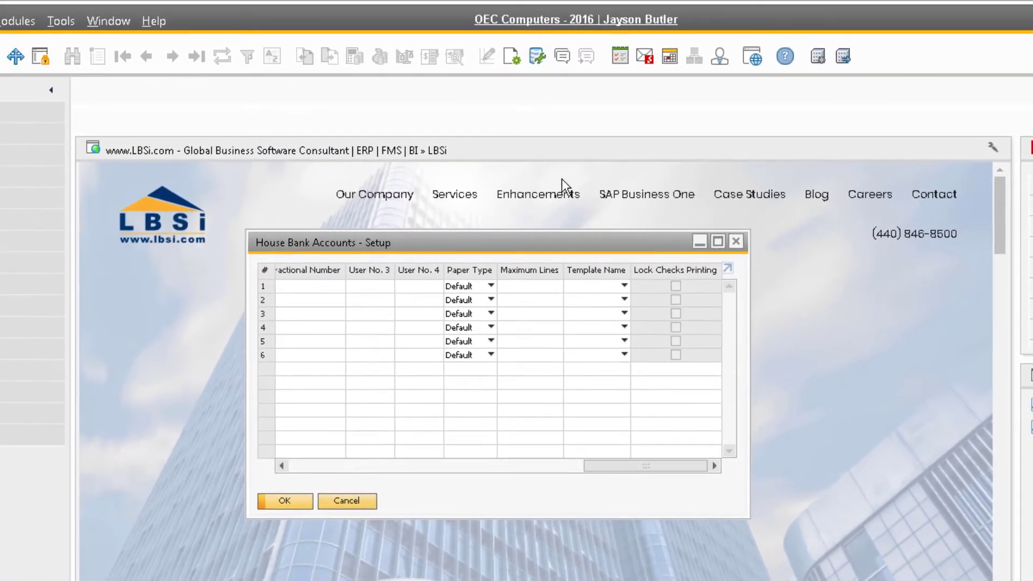
{"action": "left_click", "coordinate": [512, 56]}
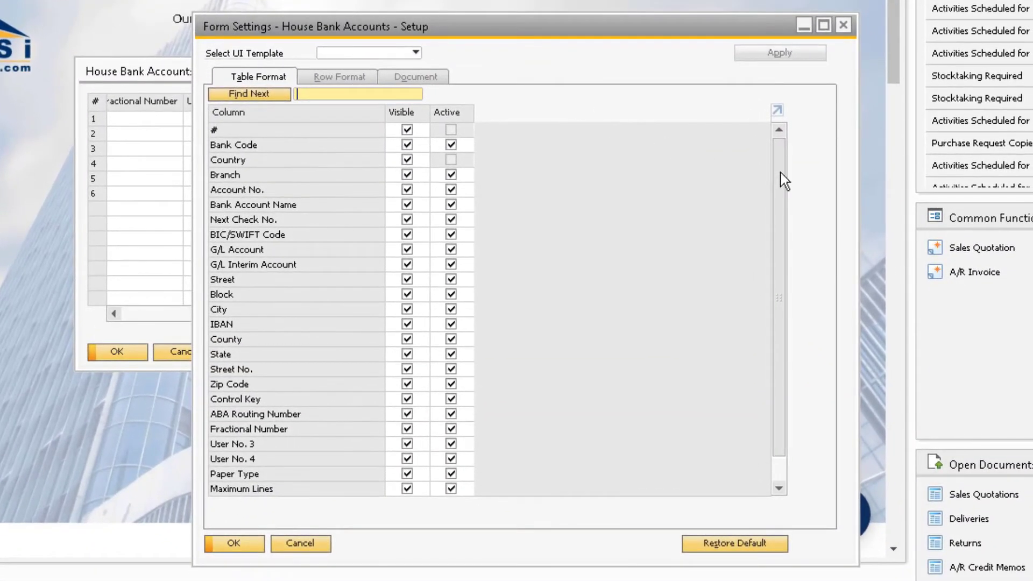
{"action": "mouse_move", "coordinate": [780, 172]}
{"action": "left_mouse_down"}
{"action": "mouse_move", "coordinate": [793, 212]}
{"action": "mouse_move", "coordinate": [791, 272]}
{"action": "left_mouse_up"}
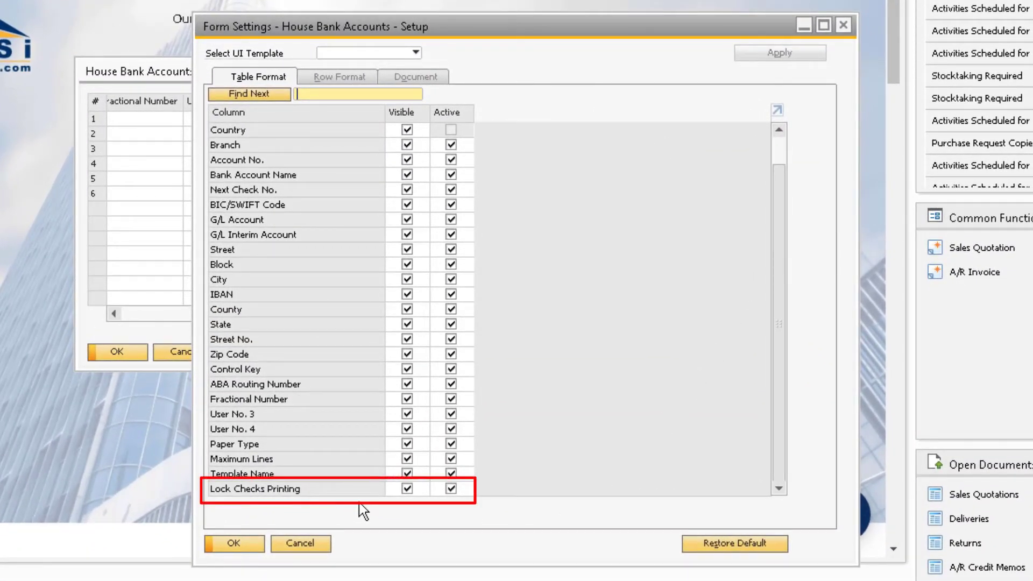
{"action": "left_click", "coordinate": [242, 548]}
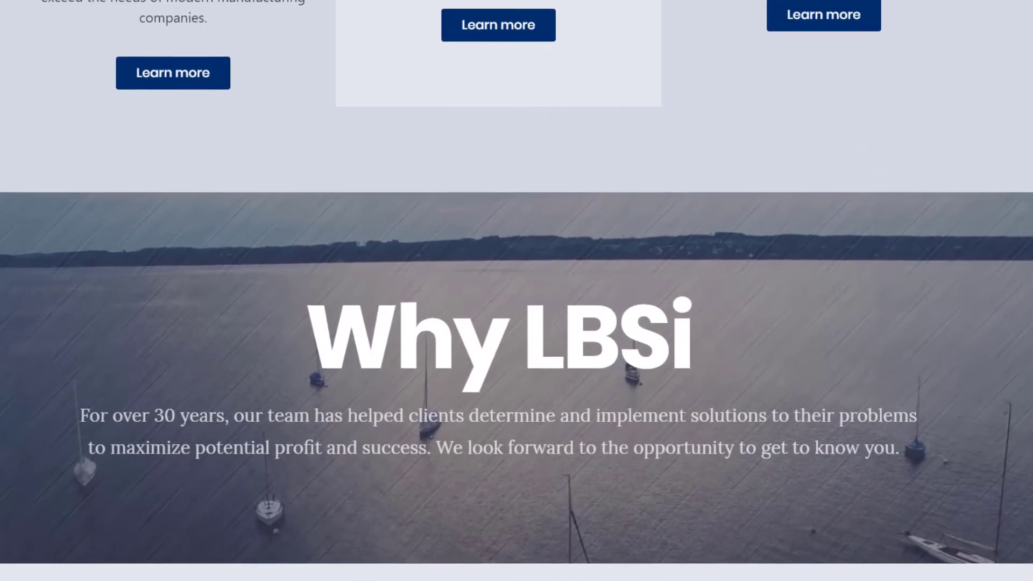
Switch to the LBSi video on YouTube, subscribe to its channel and turn on channel notifications.
{"action": "left_click", "coordinate": [353, 424]}
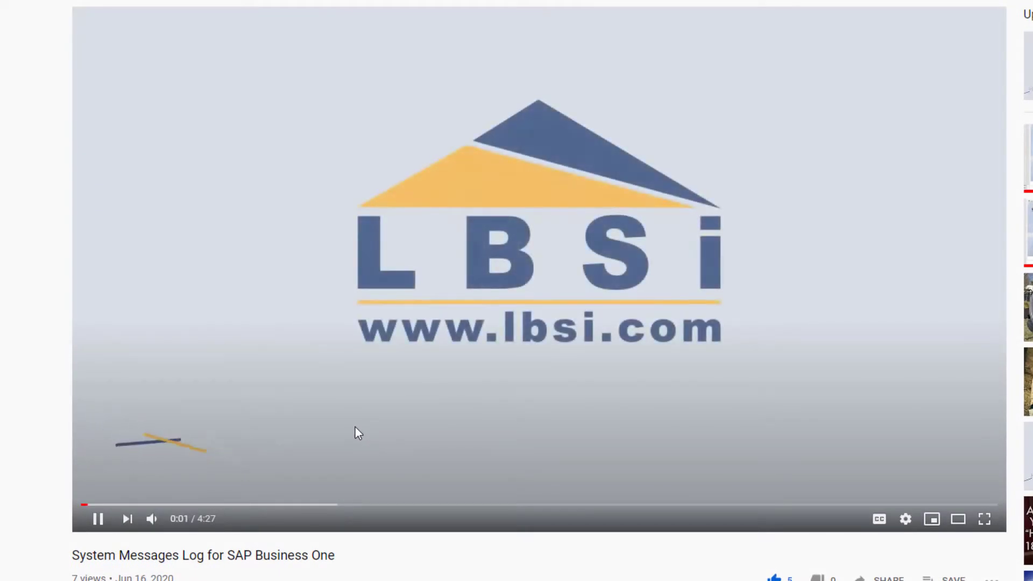
{"action": "scroll", "coordinate": [484, 468], "scroll_direction": "down", "scroll_amount": 4}
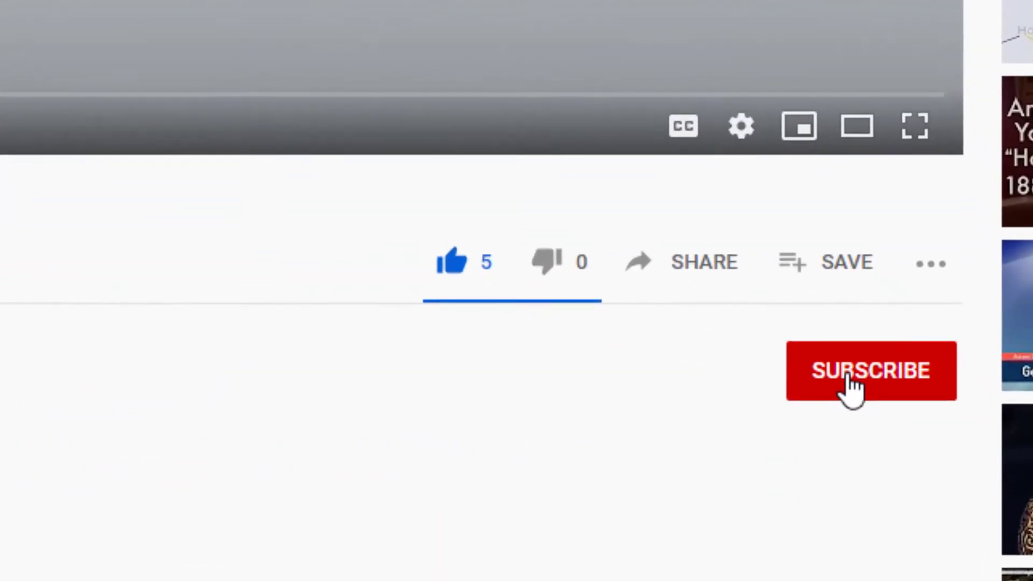
{"action": "left_click", "coordinate": [852, 388]}
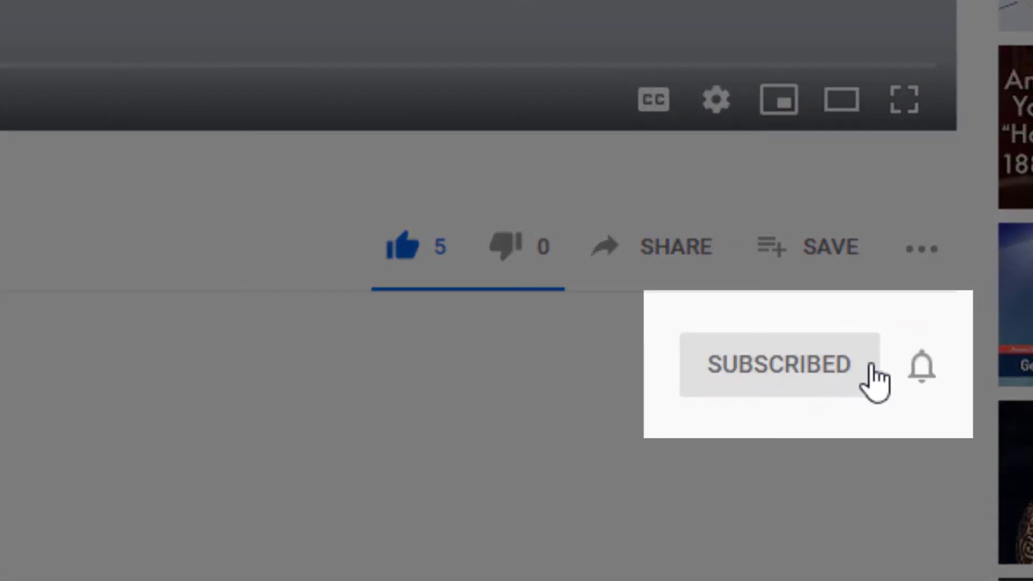
{"action": "left_click", "coordinate": [961, 452]}
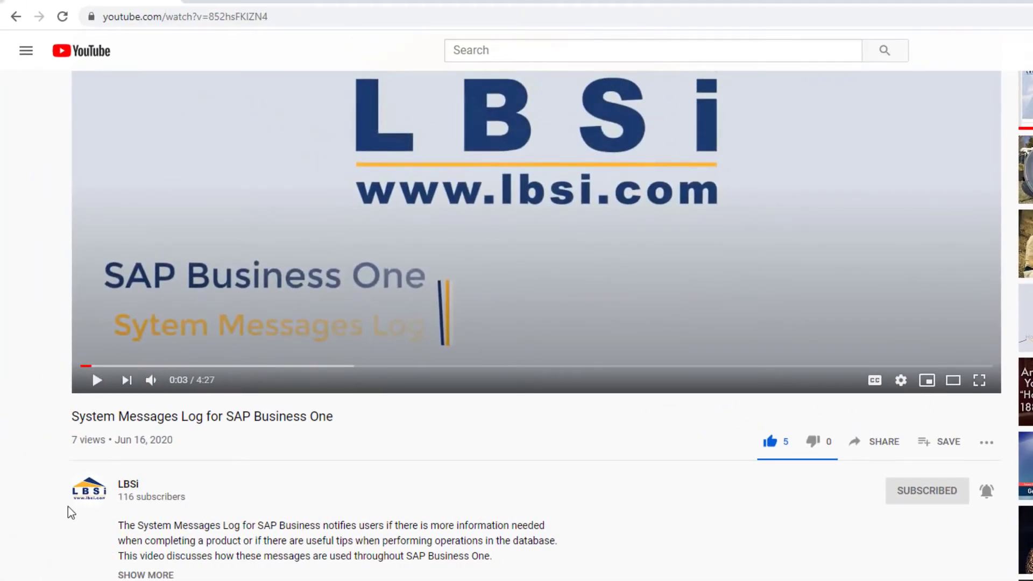
Open the LBSi channel page and browse its uploaded videos.
{"action": "left_click", "coordinate": [76, 503]}
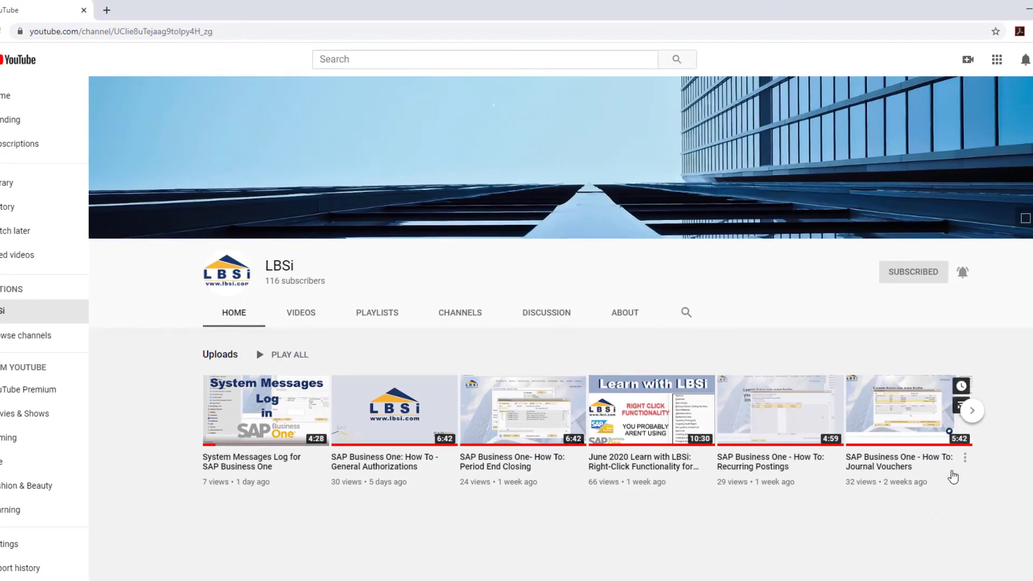
{"action": "left_click", "coordinate": [972, 411]}
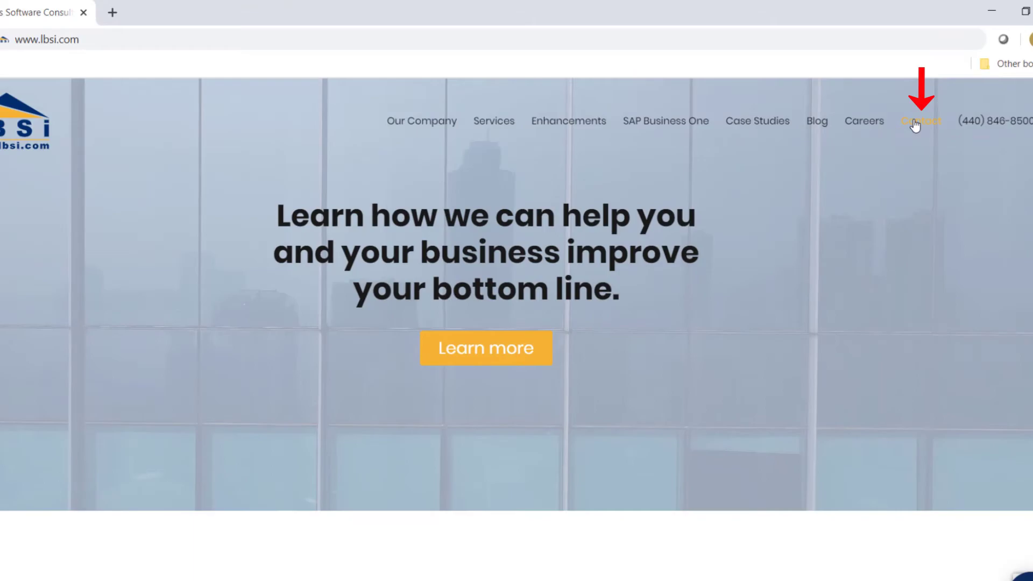
Open the Contact page of the LBSi website and view its contact form.
{"action": "left_click", "coordinate": [915, 125]}
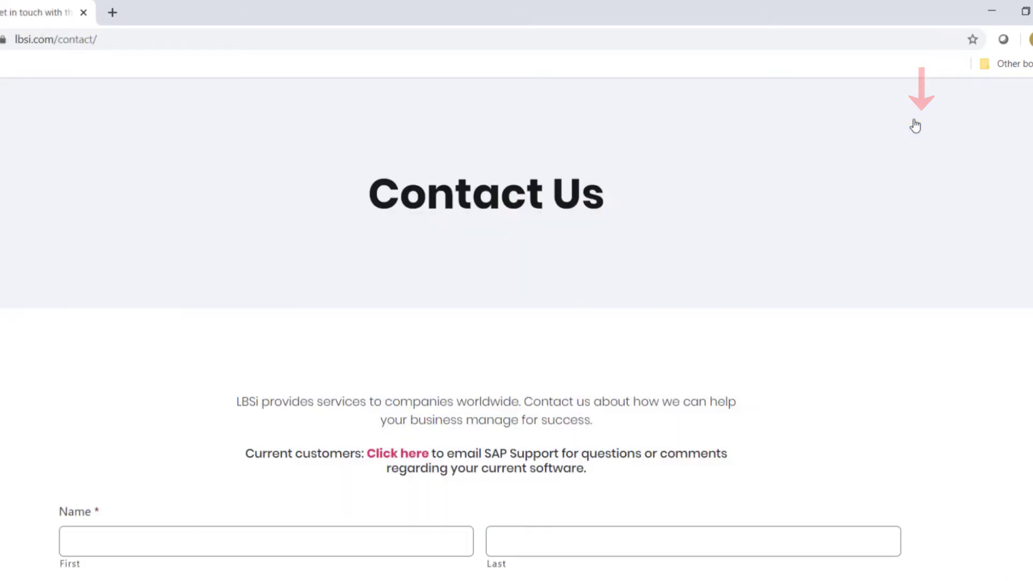
{"action": "scroll", "coordinate": [914, 269], "scroll_direction": "down", "scroll_amount": 5}
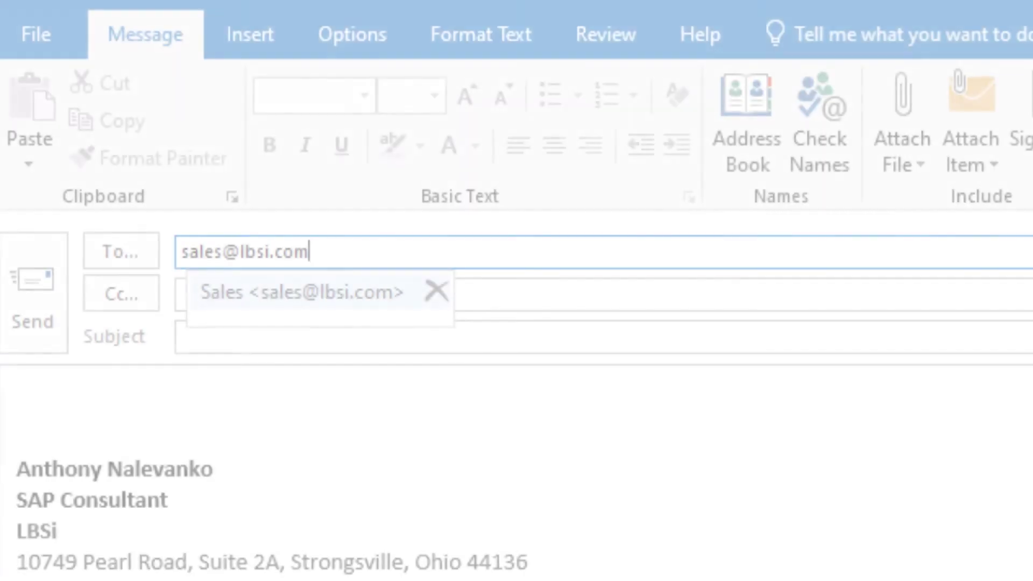